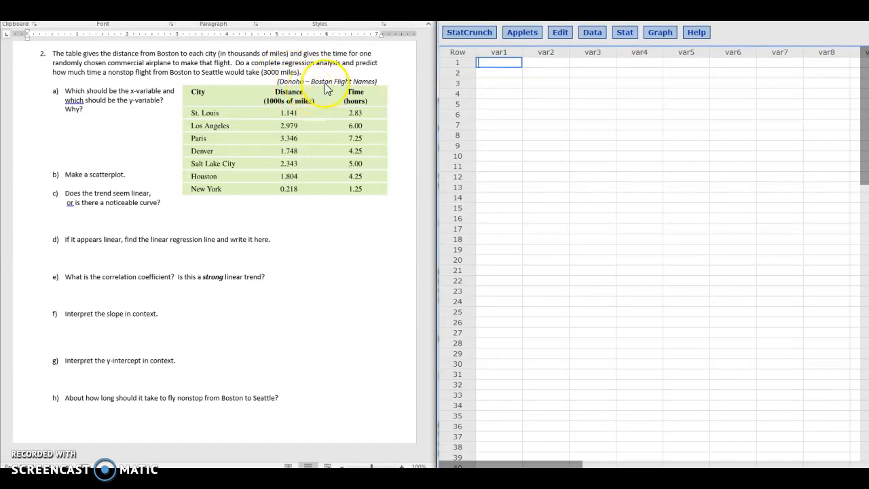
Search the shared StatCrunch data sets for "donoho"
left_click(372, 86)
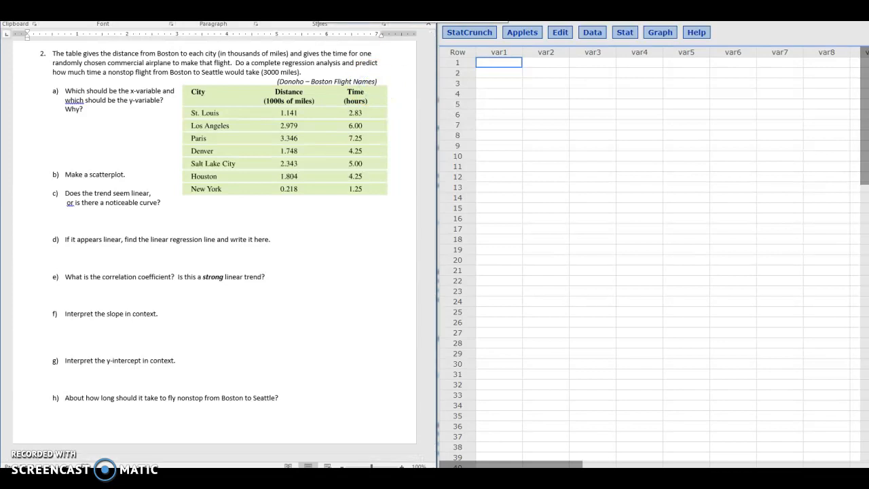
left_click(590, 34)
mouse_move(601, 46)
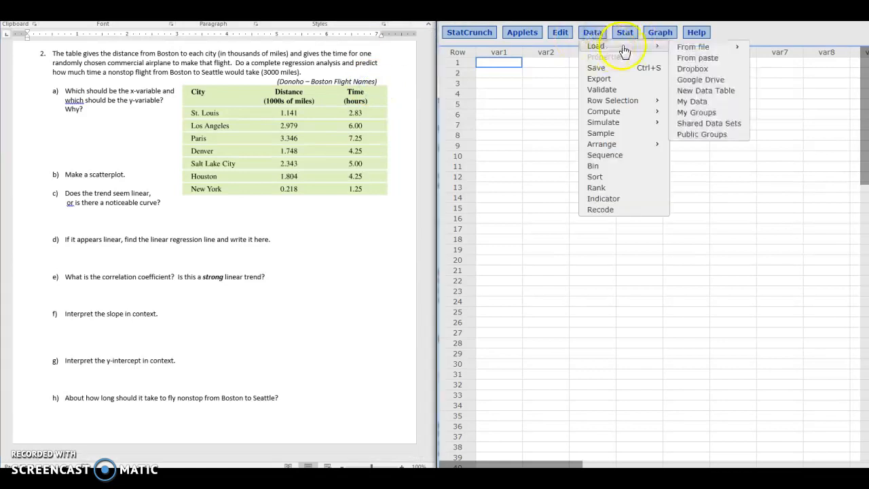
left_click(718, 122)
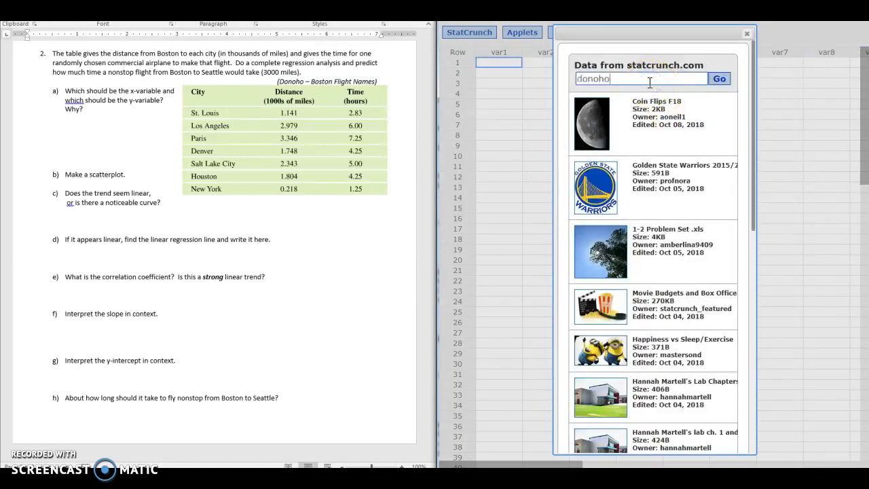
key("Return")
Load the Donoho Boston Flight Times data set from the search results
scroll(639, 393, "down", 1)
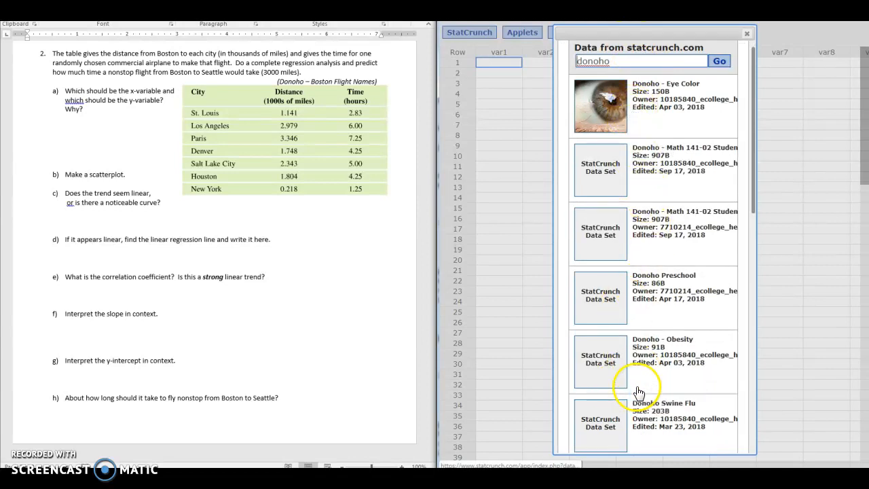
scroll(638, 392, "down", 5)
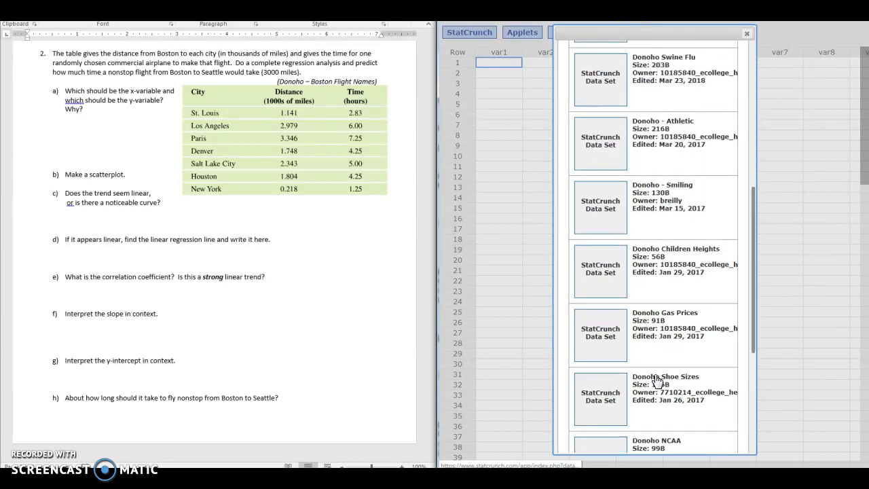
scroll(657, 380, "down", 4)
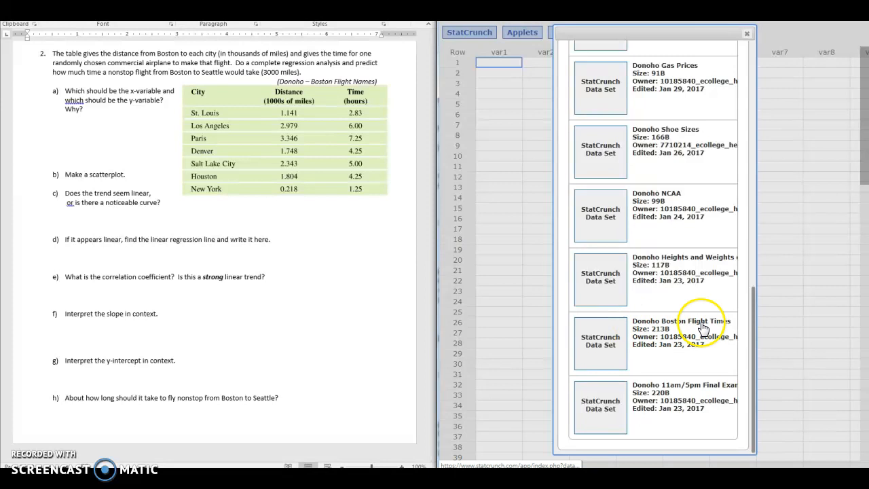
left_click(594, 340)
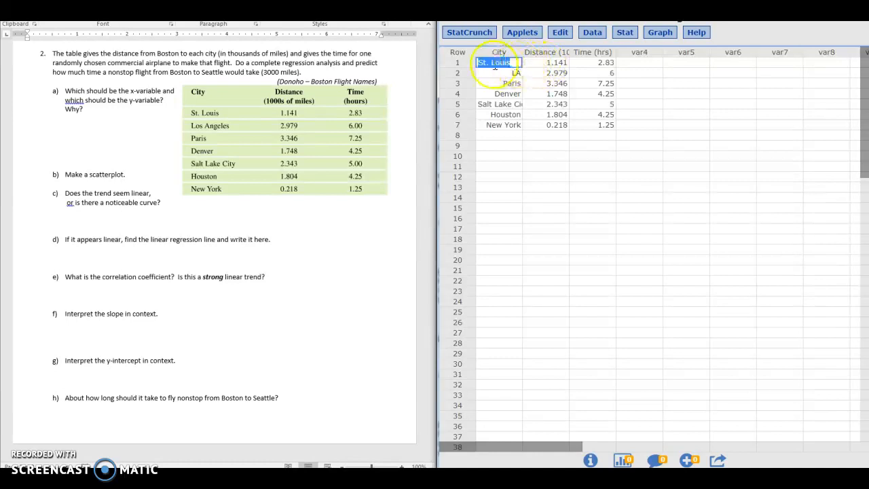
Widen the Distance column in the data table so its full header can be read
left_click(512, 94)
left_click(500, 145)
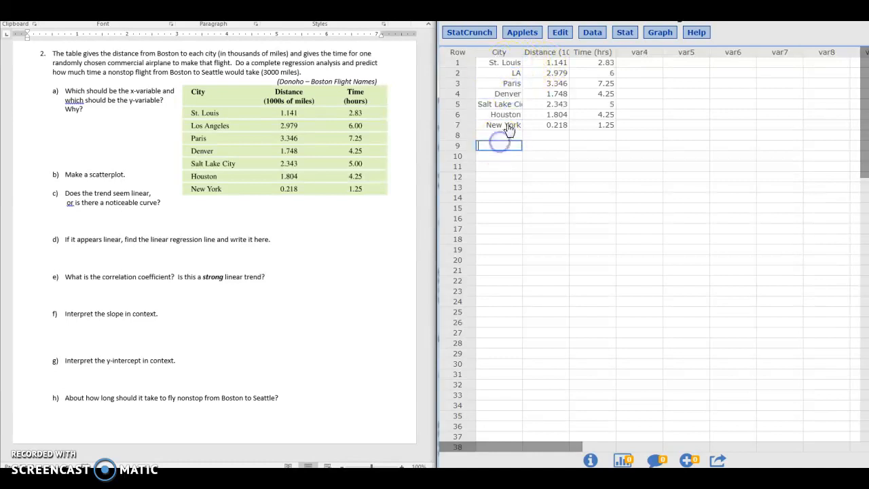
left_click_drag(570, 51, 631, 52)
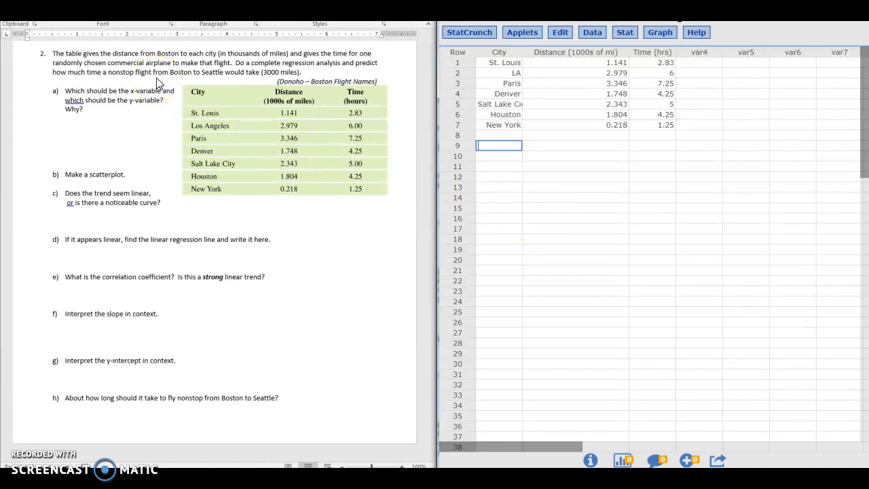
left_click(190, 78)
left_click(248, 80)
Create a scatter plot with Distance (1000s of mi) as X and Time (hrs) as Y, view it and close it
left_click(626, 33)
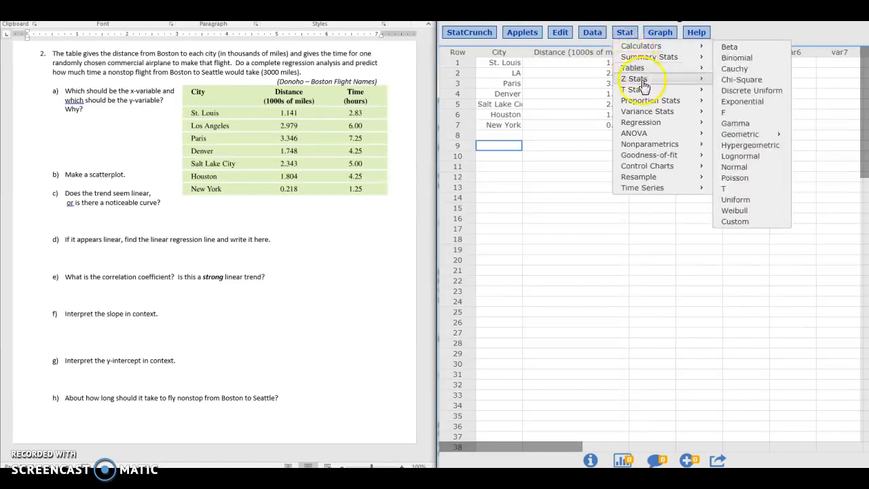
left_click(660, 32)
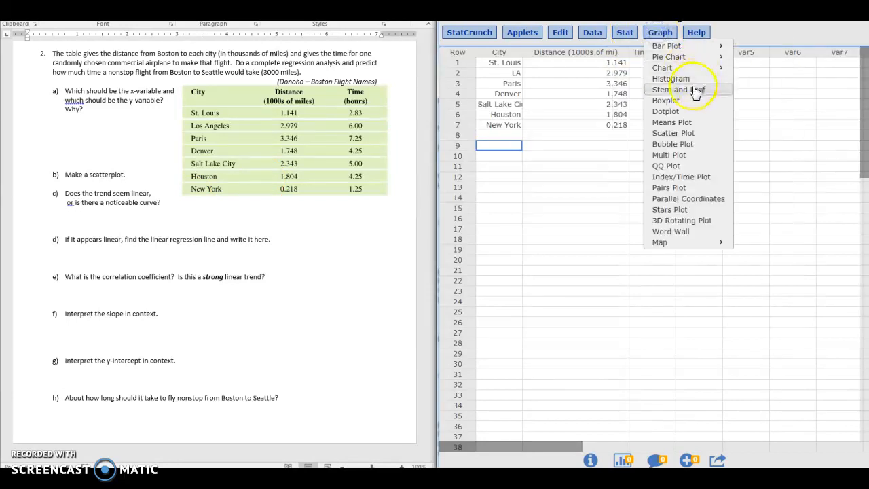
left_click(679, 133)
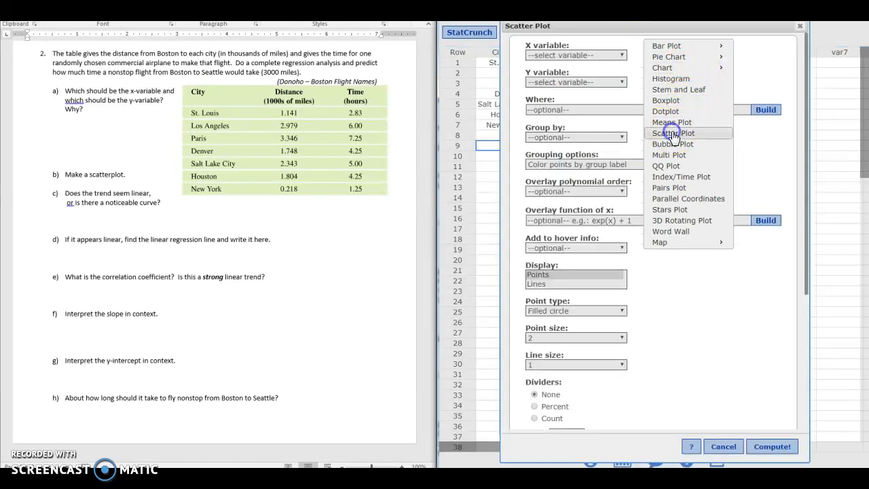
left_click(599, 56)
left_click(594, 71)
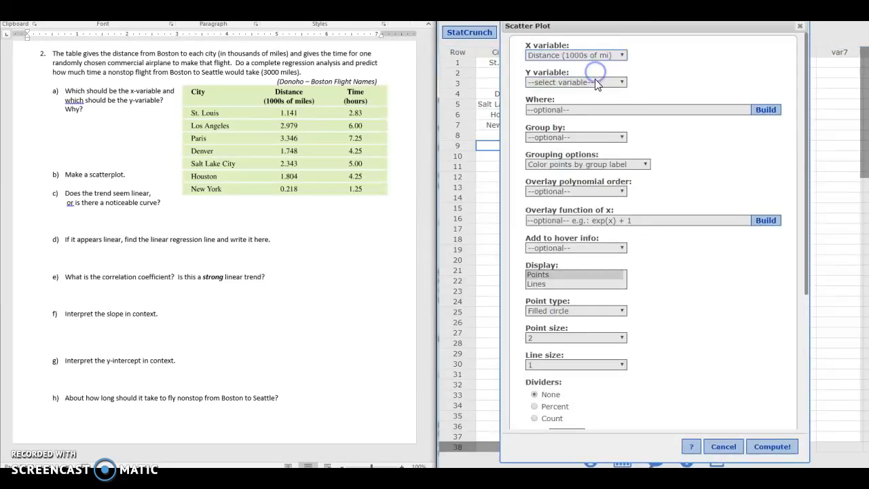
left_click(598, 82)
left_click(573, 110)
left_click(772, 446)
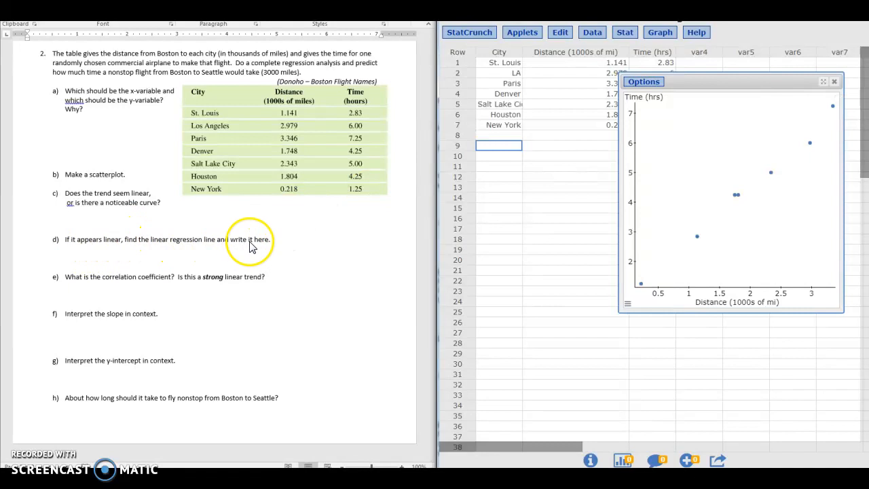
left_click(835, 81)
Compute a simple linear regression with Distance (1000s of mi) as the X variable and Time (hrs) as the Y variable
left_click(625, 32)
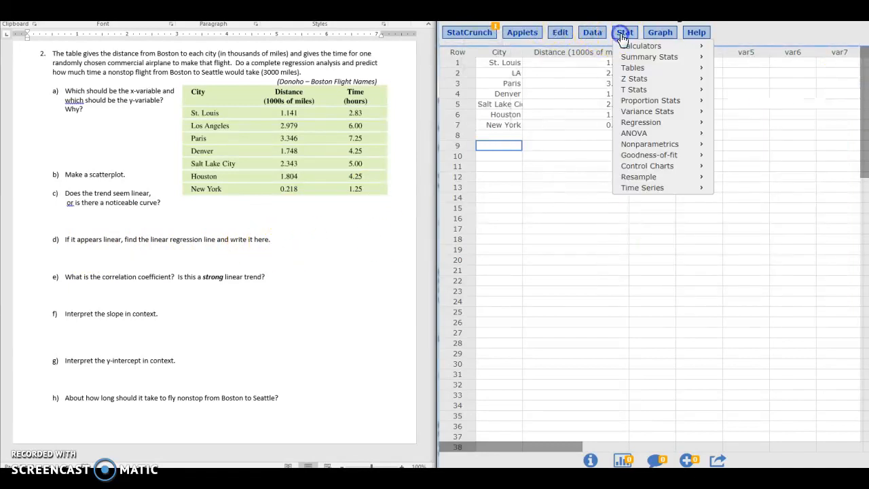
mouse_move(621, 123)
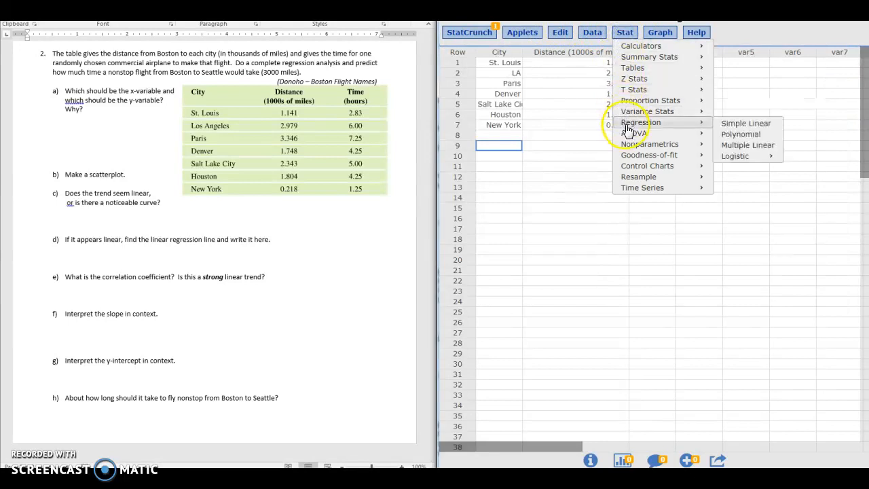
left_click(731, 124)
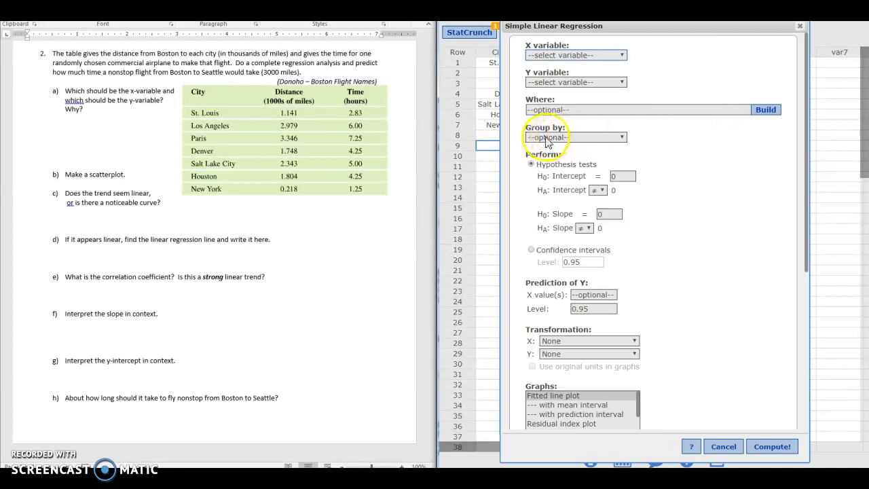
left_click(563, 56)
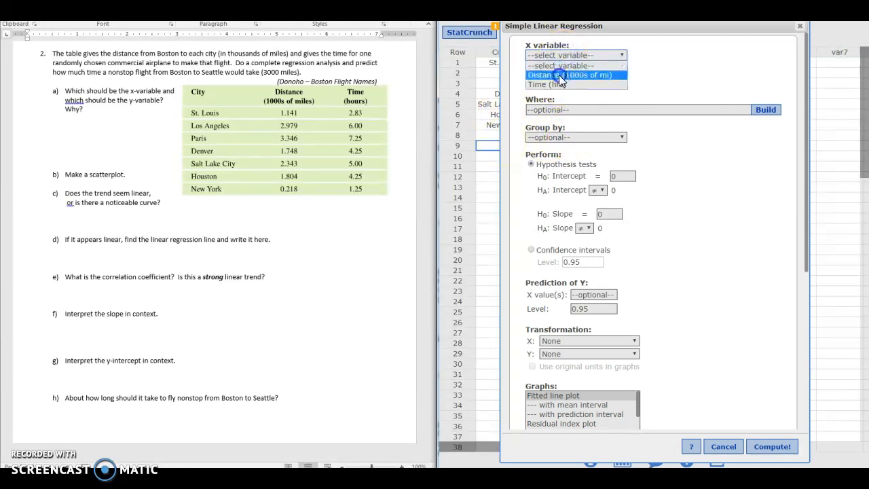
left_click(559, 75)
left_click(560, 81)
left_click(554, 111)
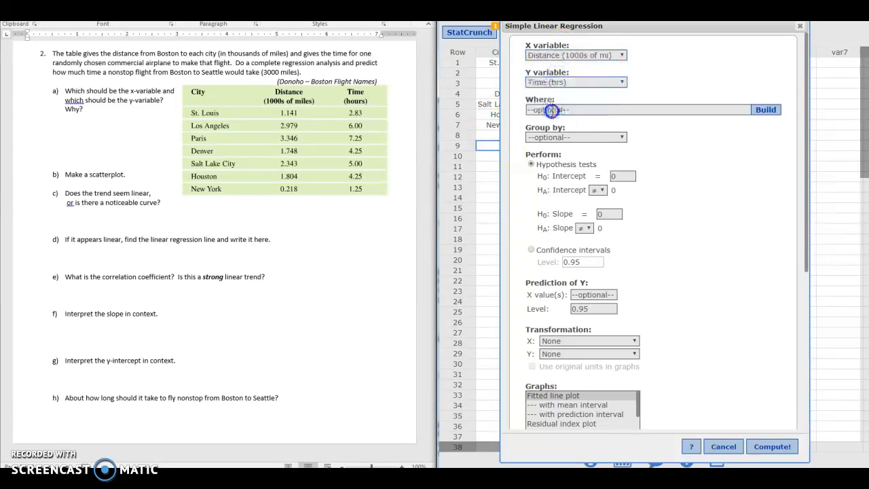
left_click(772, 446)
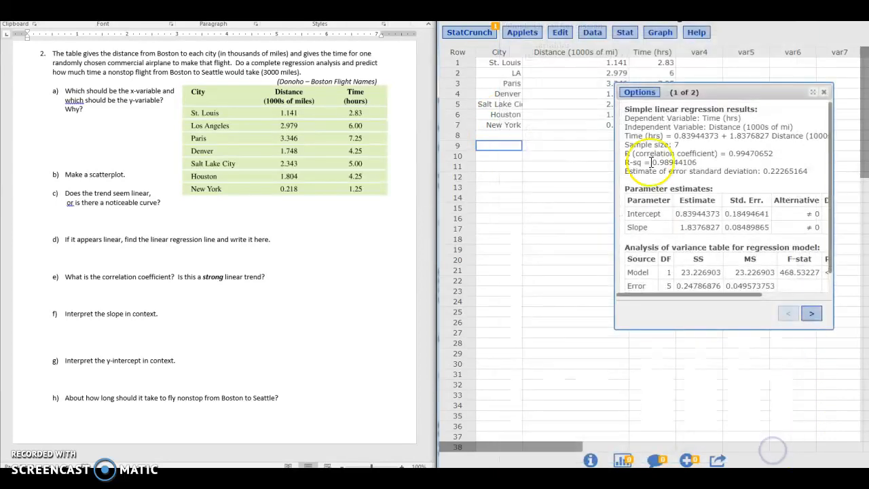
Move and widen the regression results window to fit the full equation, and highlight the correlation coefficient line
left_click_drag(682, 91, 588, 60)
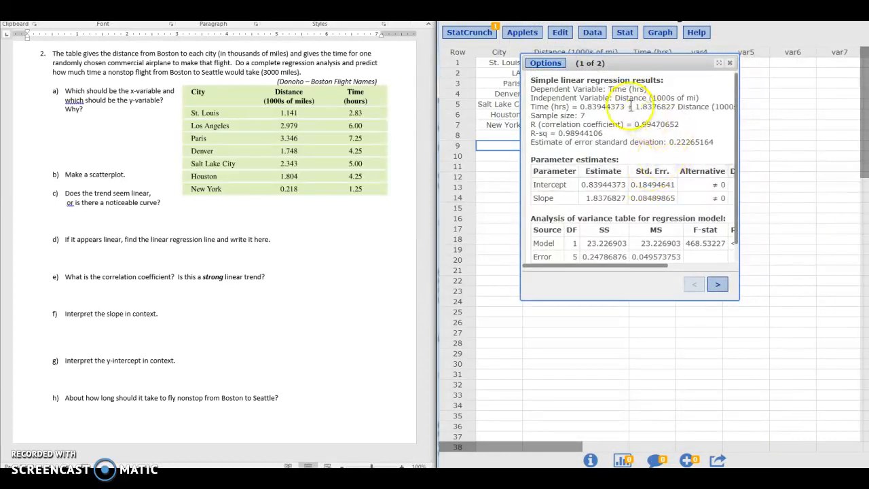
left_click_drag(677, 124, 530, 124)
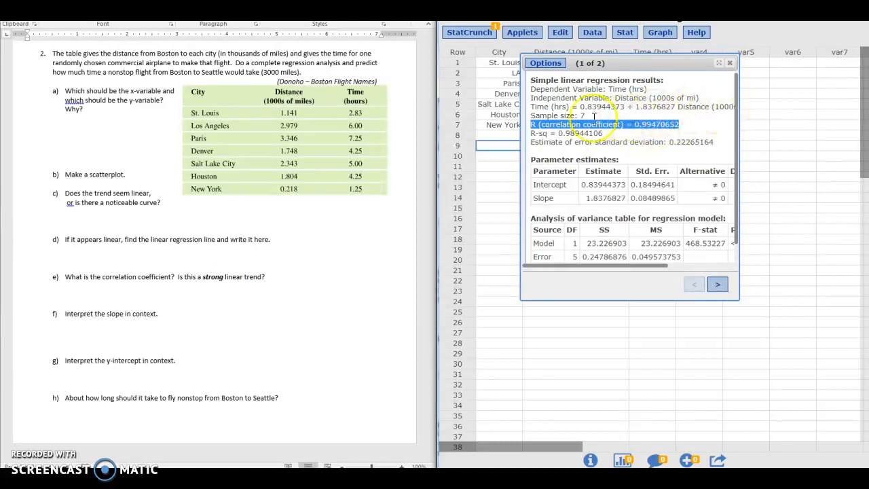
left_click_drag(740, 133, 789, 132)
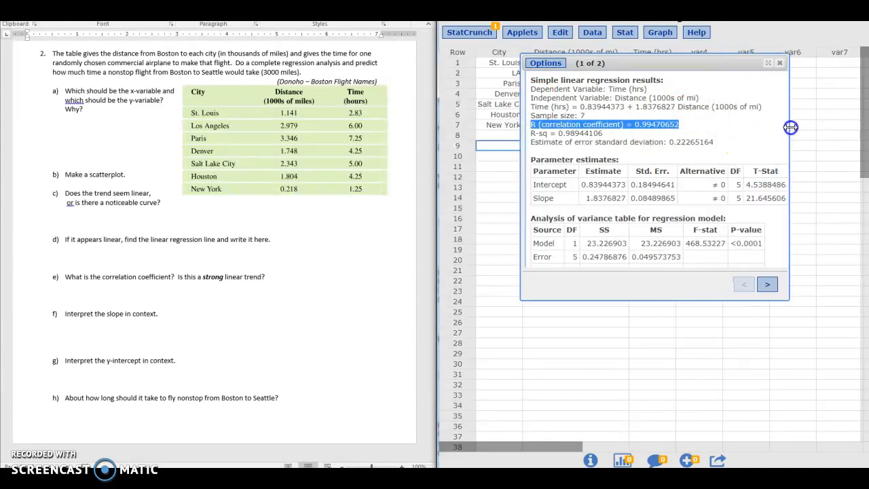
Highlight the regression equation and locate the slope in both the equation and the parameter estimates table
left_click_drag(532, 107, 753, 105)
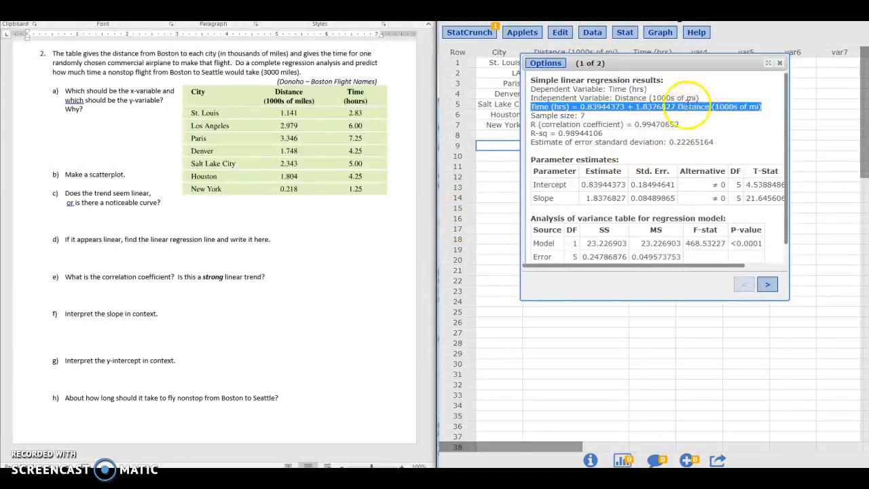
left_click_drag(678, 107, 638, 105)
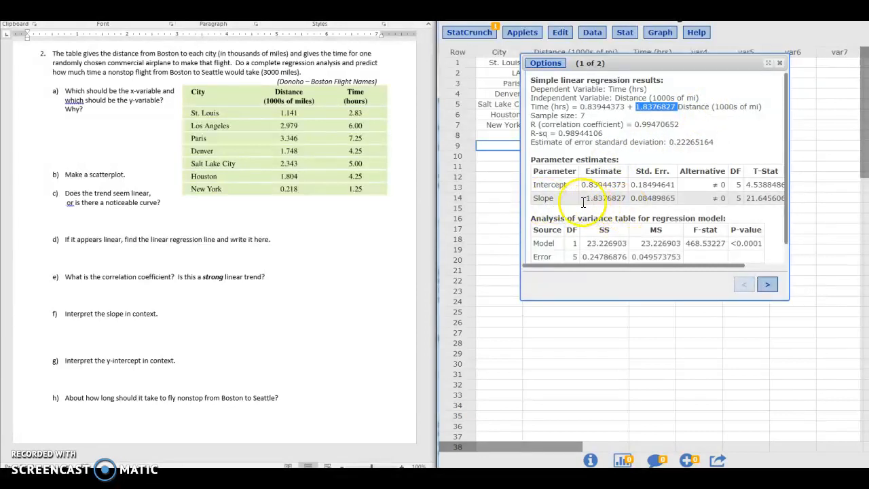
left_click_drag(536, 198, 632, 200)
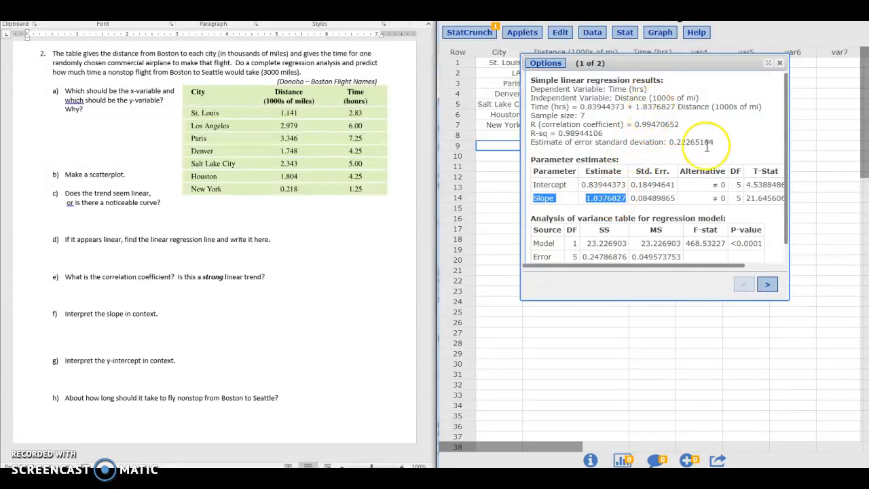
Answer question f with "For every 1000 additional miles traveled, we expect the time to increase by about 1.84 hours."
left_click(191, 328)
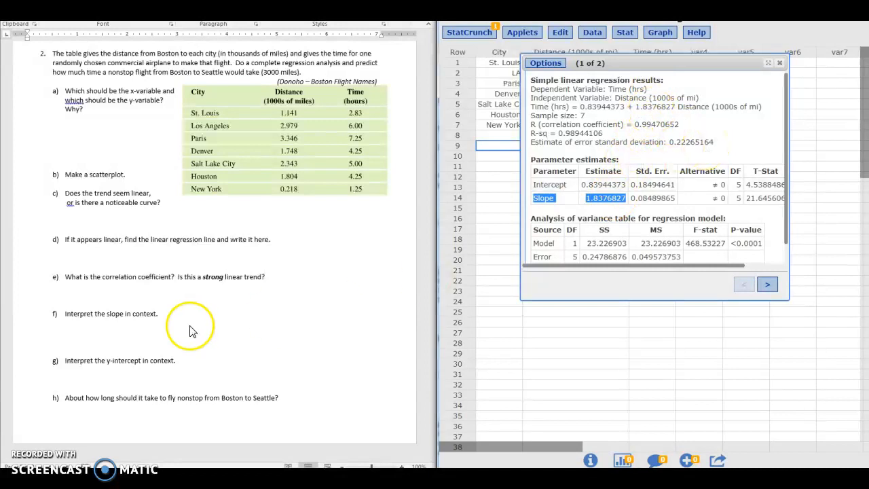
double_click(89, 328)
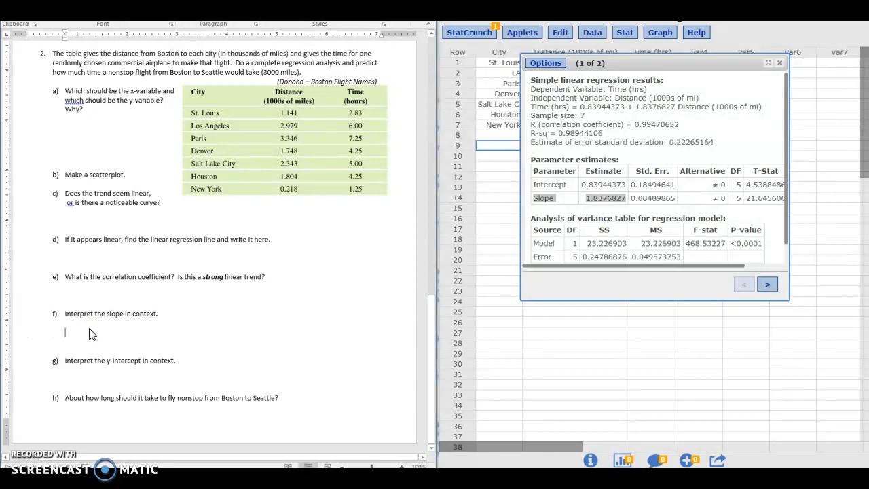
type("For every")
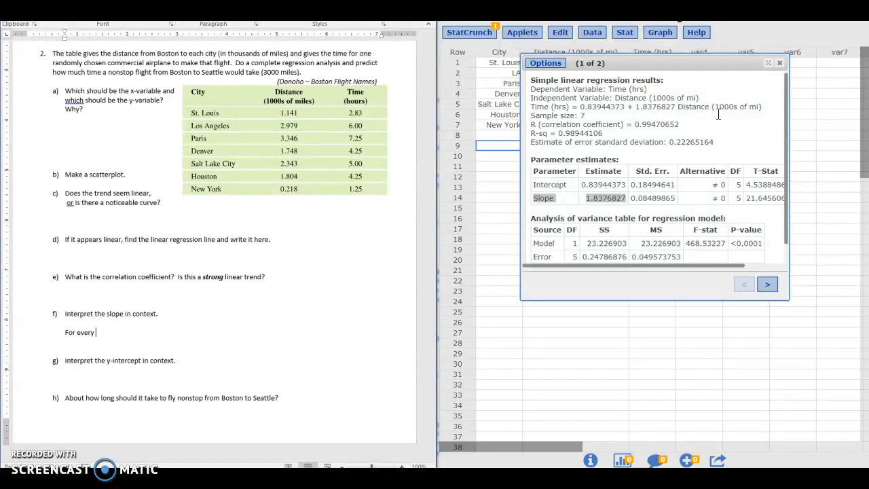
type("1000 additional miles traveled, we expect")
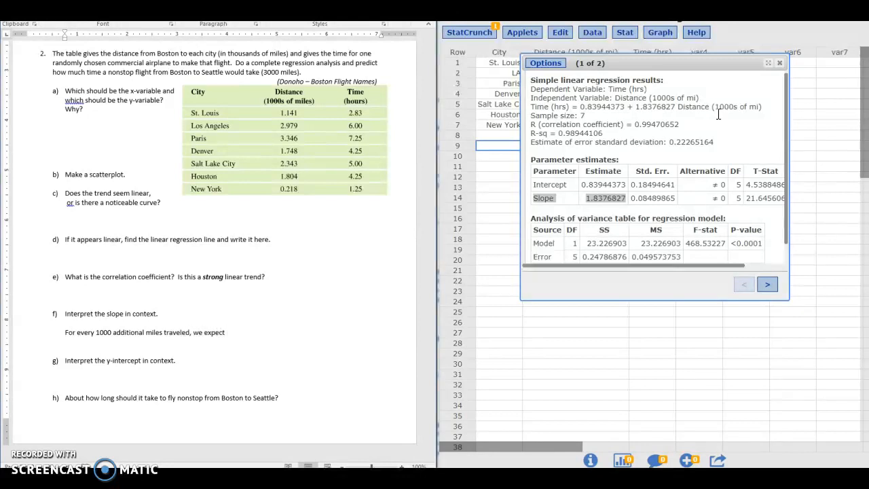
type(" the time to increase by")
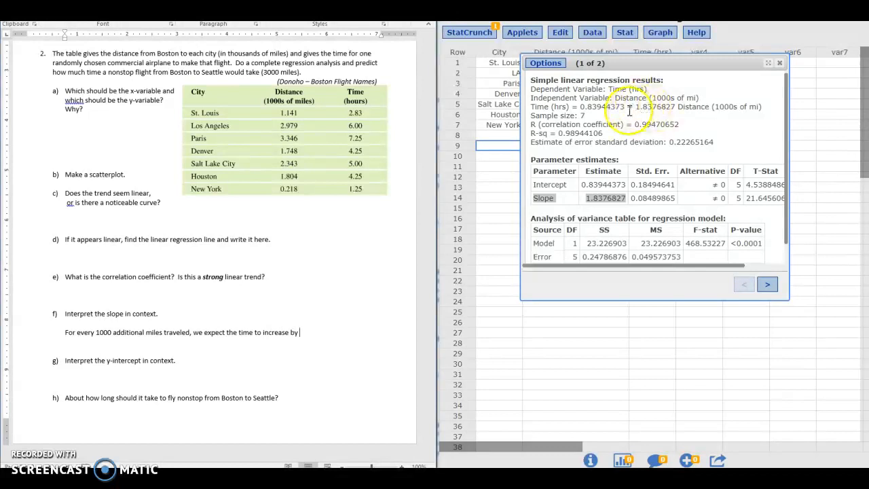
type(" about 1.84 hours.")
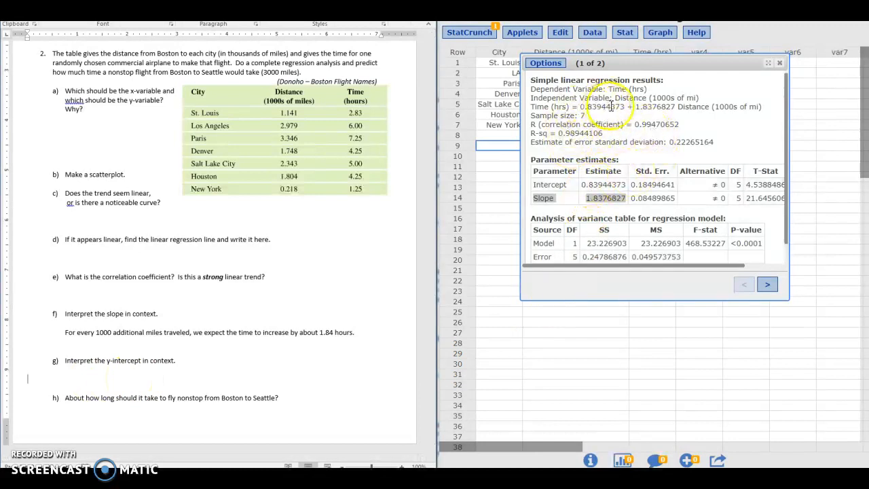
Highlight the y-intercept and answer question g with "(0, .84) Even when the distance traveled is 0mi, we still expect a time of .84 hours."
left_click_drag(623, 106, 578, 109)
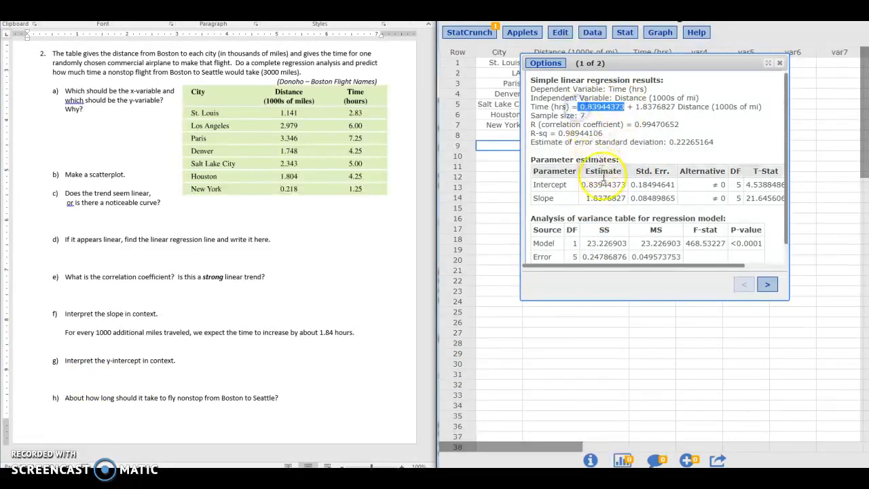
left_click_drag(625, 185, 534, 186)
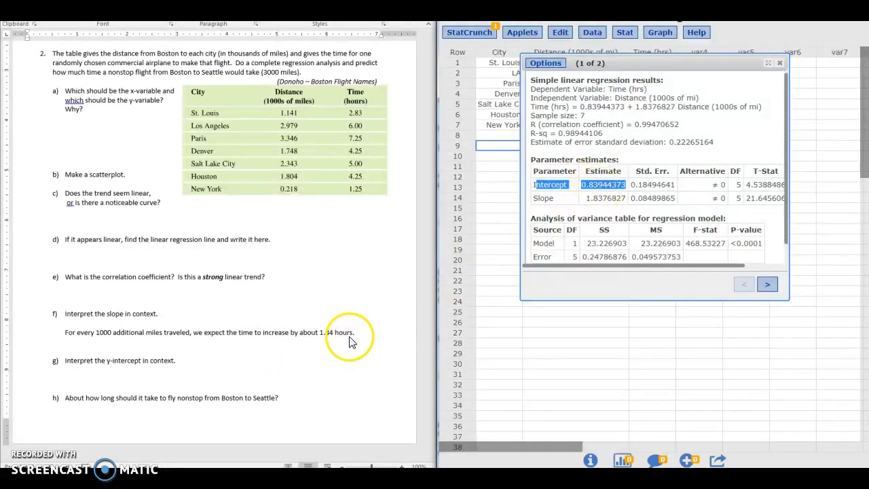
left_click(110, 381)
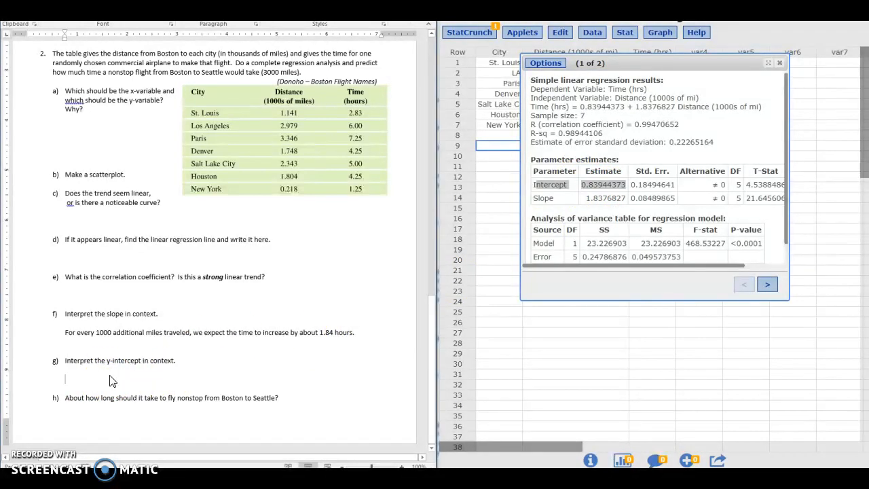
type("(0")
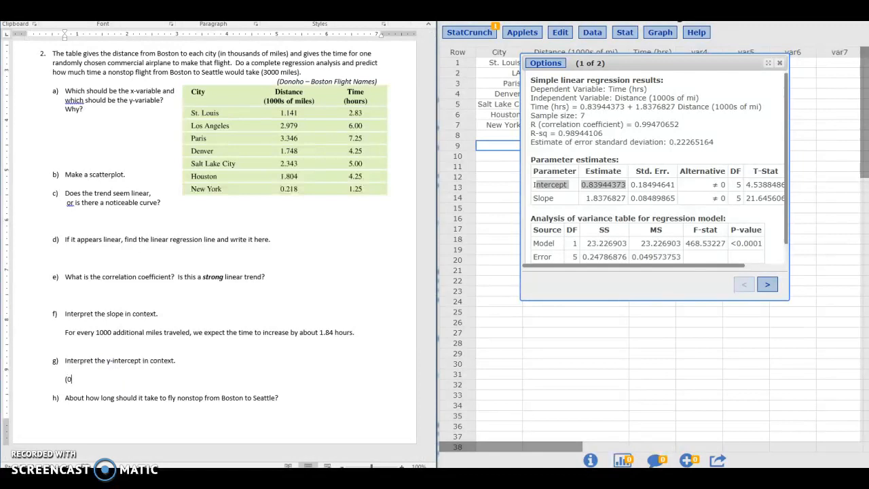
type(", .84) Even when the distance tra")
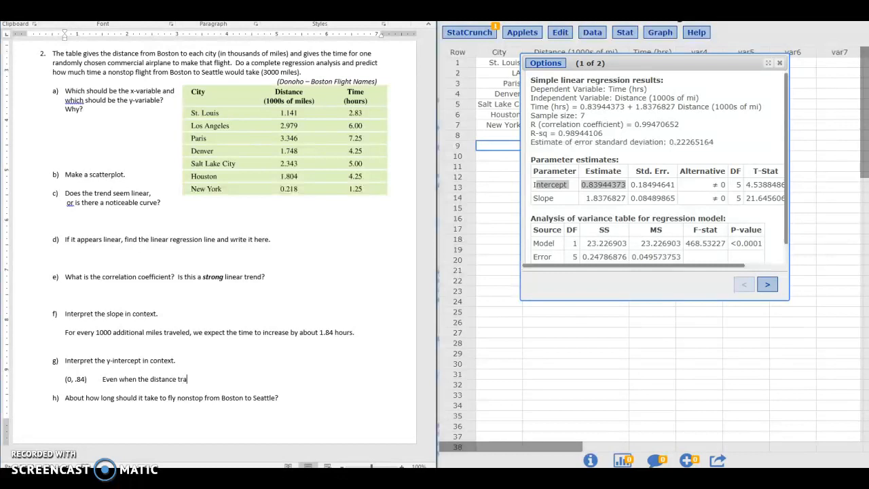
type("veled is 0mi, we still expect a time of .84 hours.")
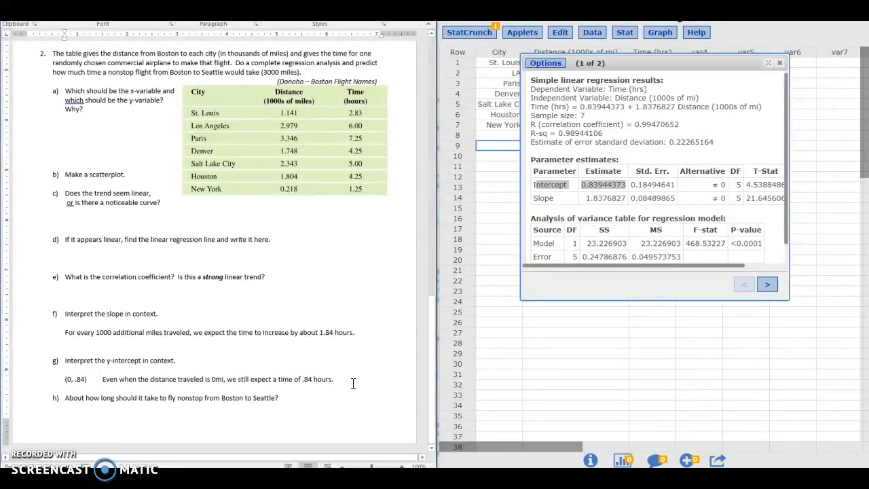
Add the explanation "(announcements, loading, etc.)" to the end of the answer to question g
type("(a")
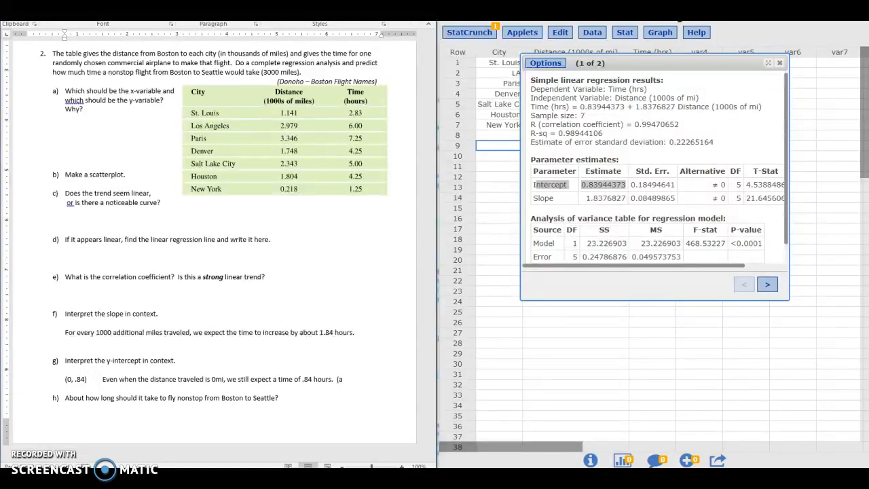
type("nnouncemen")
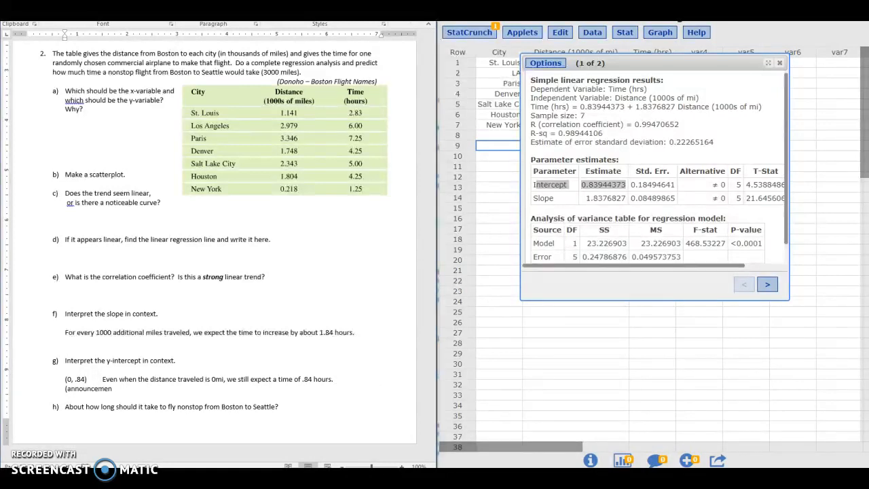
type("ts")
key("BackSpace")
type("ts, l")
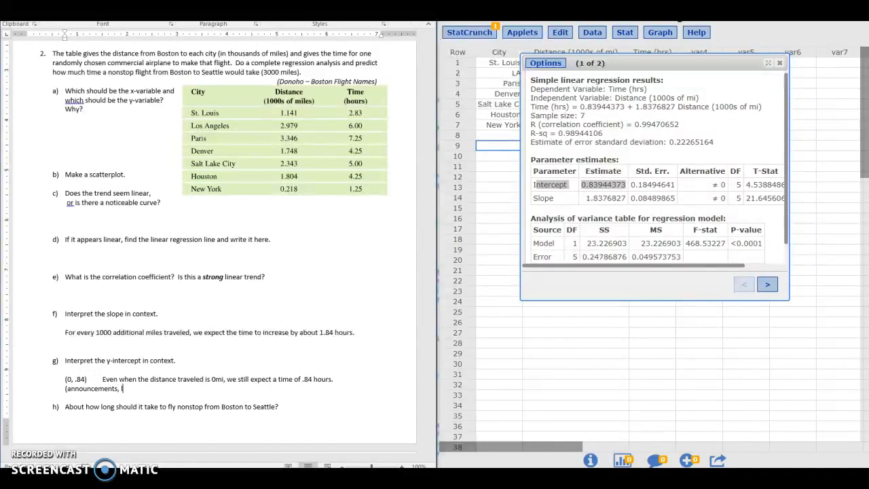
type("oading, etc.)")
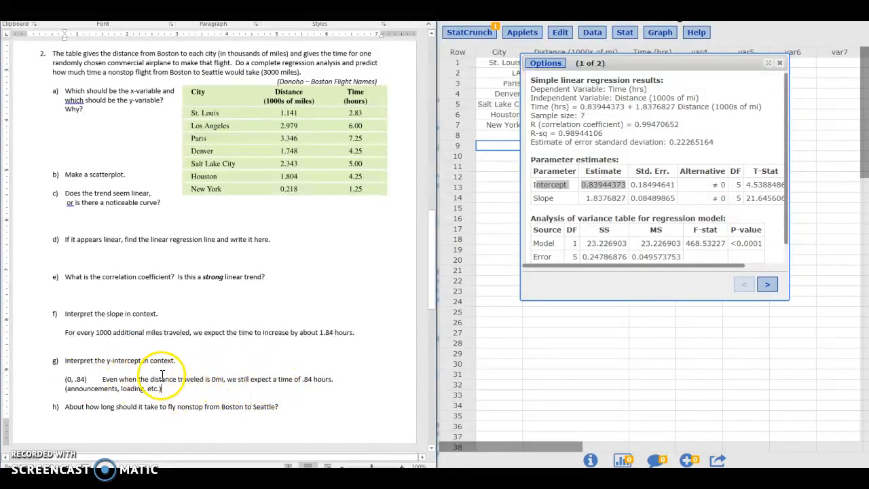
Copy the regression equation from the StatCrunch results into a new unnumbered line below question h in the Word worksheet
left_click(100, 412)
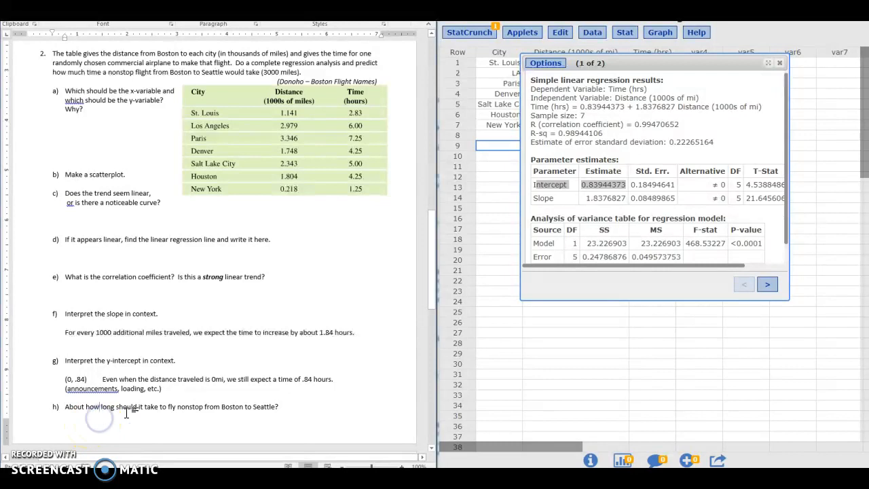
left_click(284, 406)
key("Return")
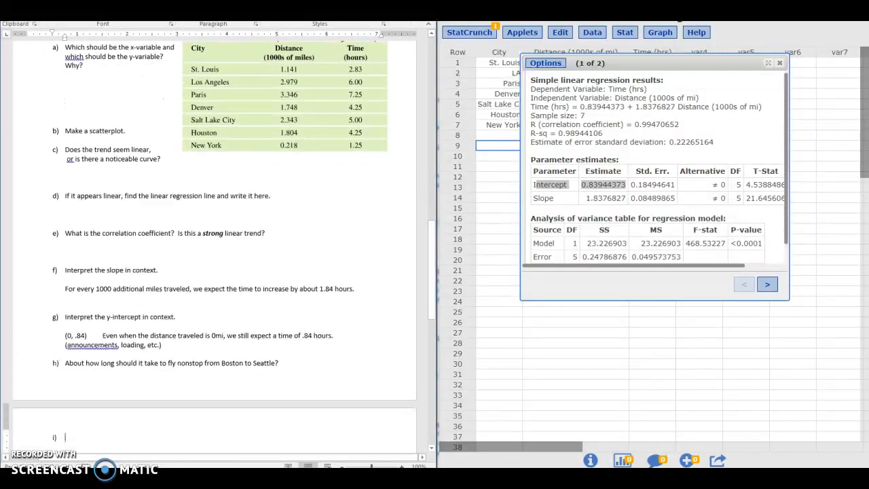
key("BackSpace")
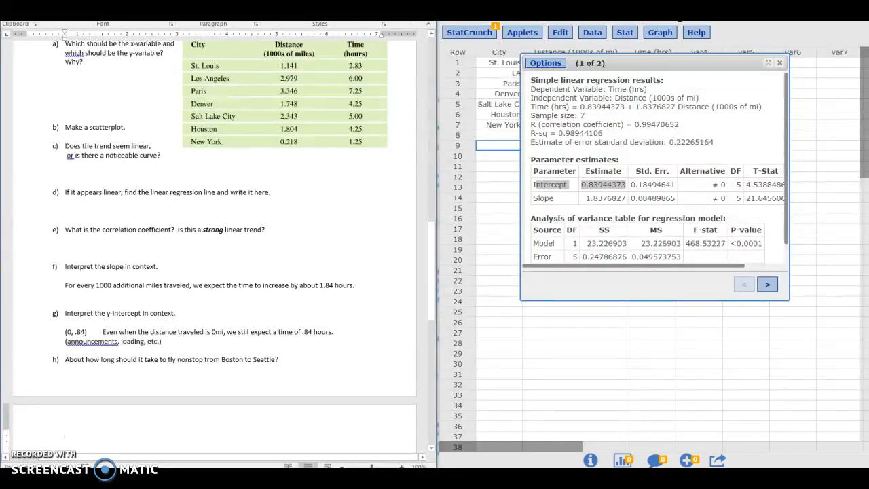
left_click_drag(761, 107, 526, 107)
key("ctrl+c")
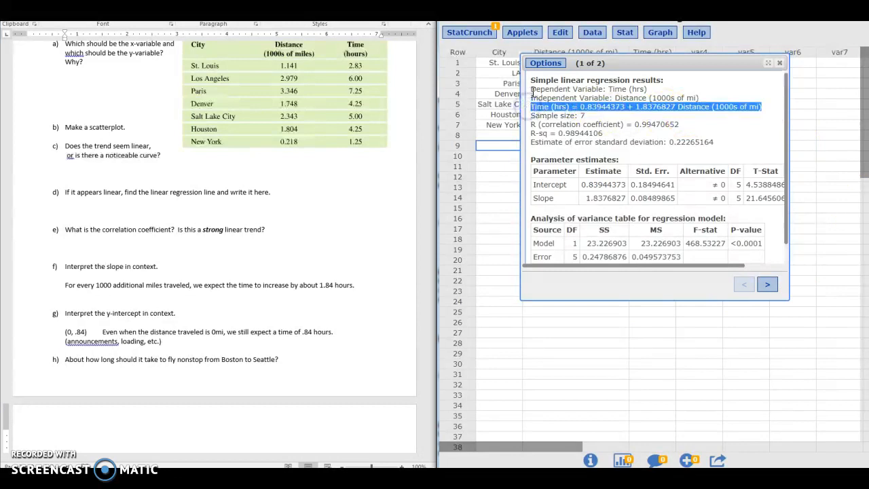
left_click(73, 448)
key("ctrl+v")
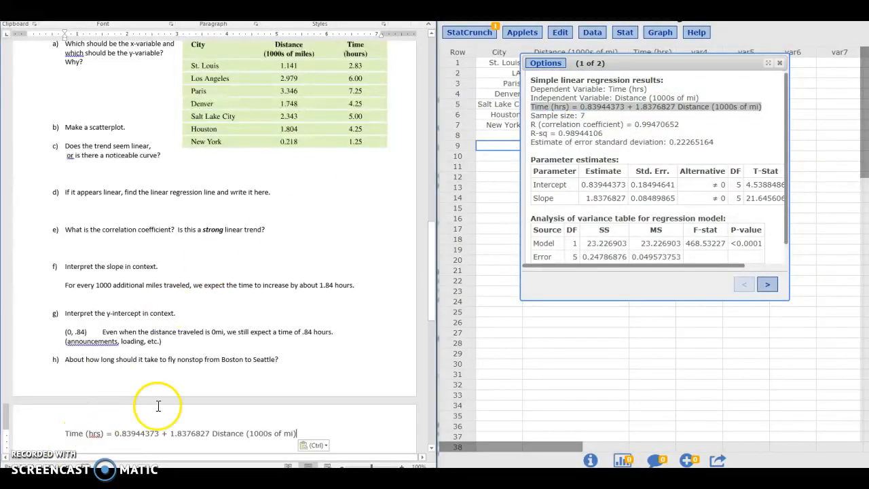
Replace "1000s of mi" with 3 in the pasted equation's distance term and add an equals sign after it
scroll(160, 404, "down", 2)
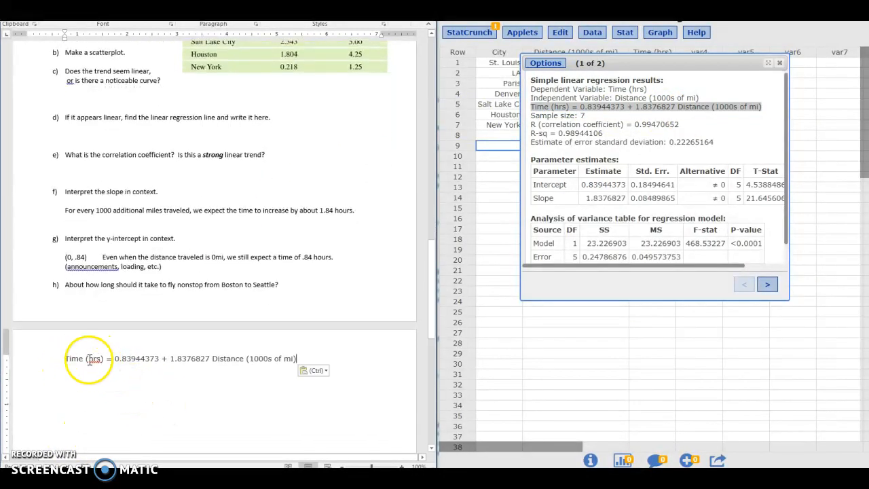
left_click(295, 359)
left_click_drag(293, 359, 250, 359)
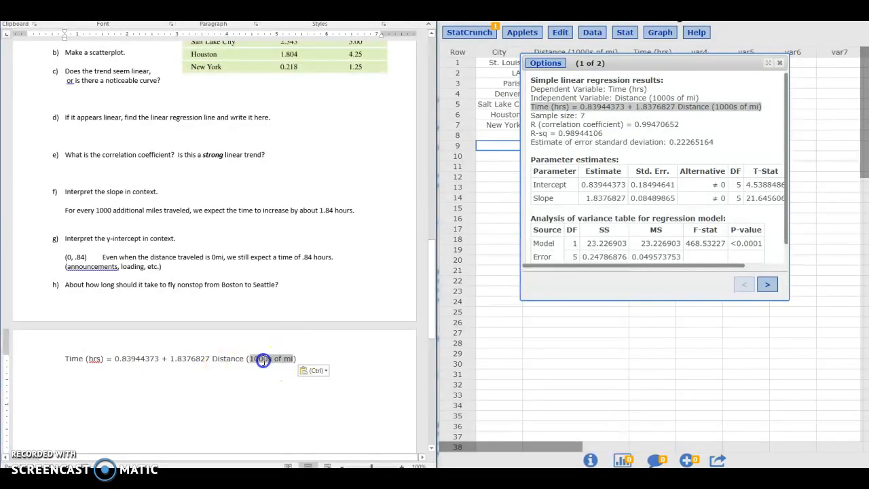
scroll(299, 291, "up", 5)
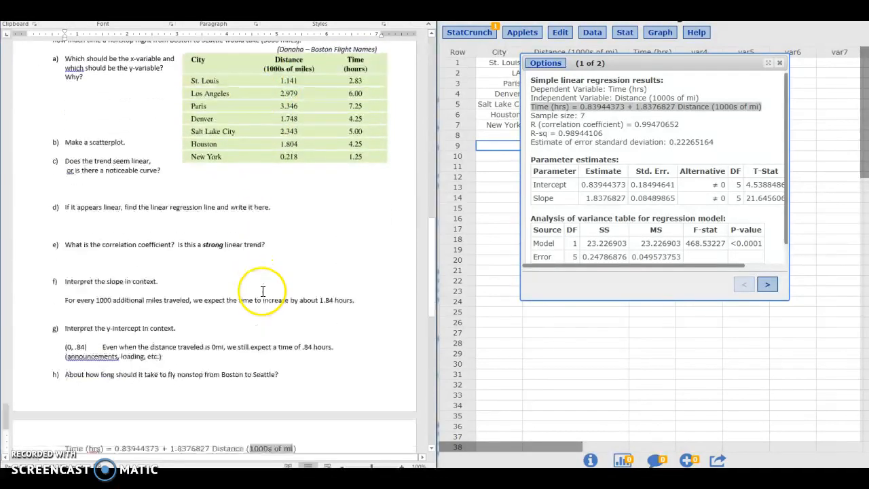
scroll(261, 291, "down", 3)
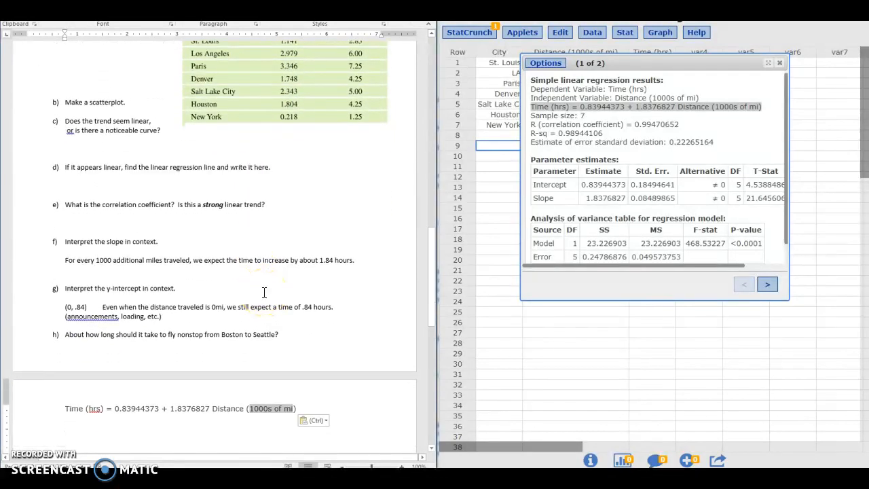
type("3")
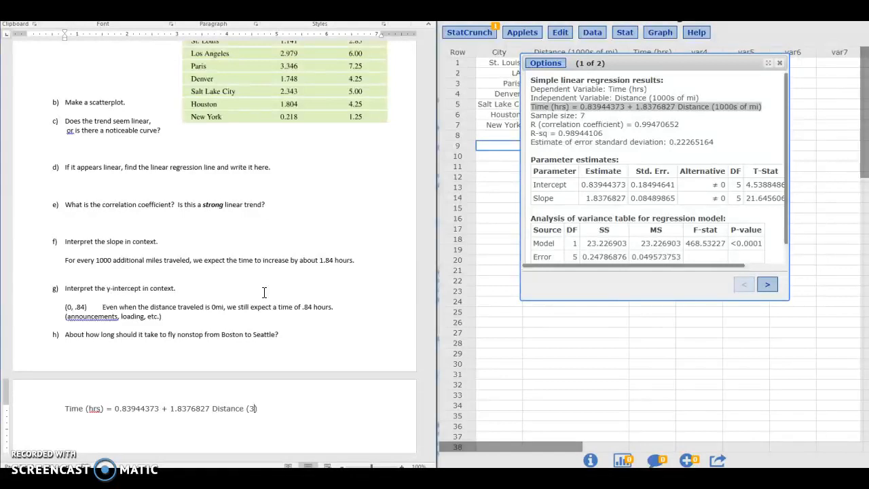
scroll(287, 119, "up", 2)
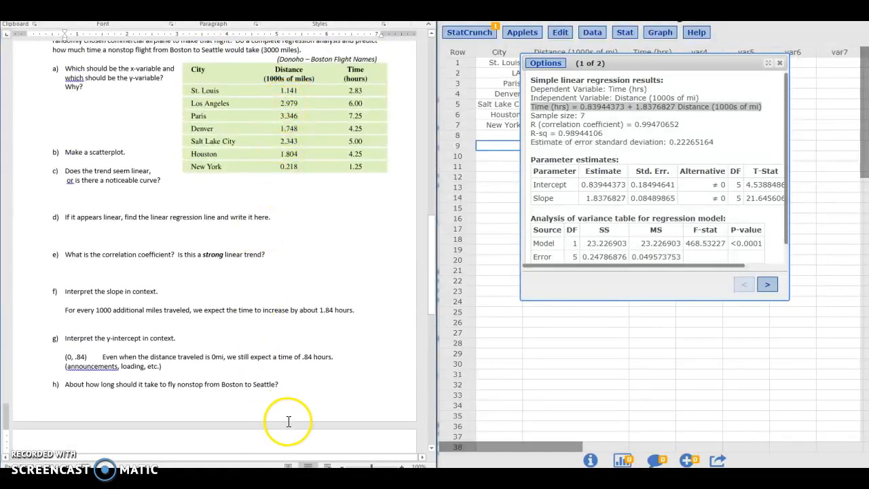
scroll(286, 416, "down", 2)
left_click(267, 408)
type("=")
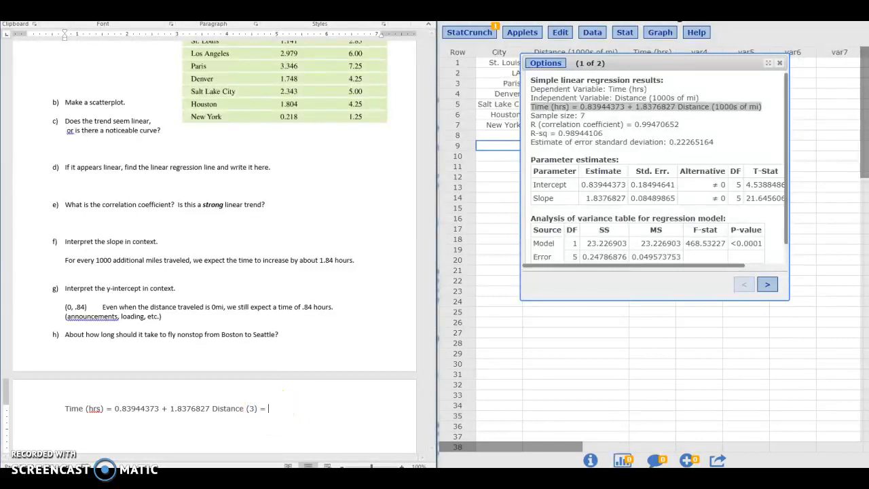